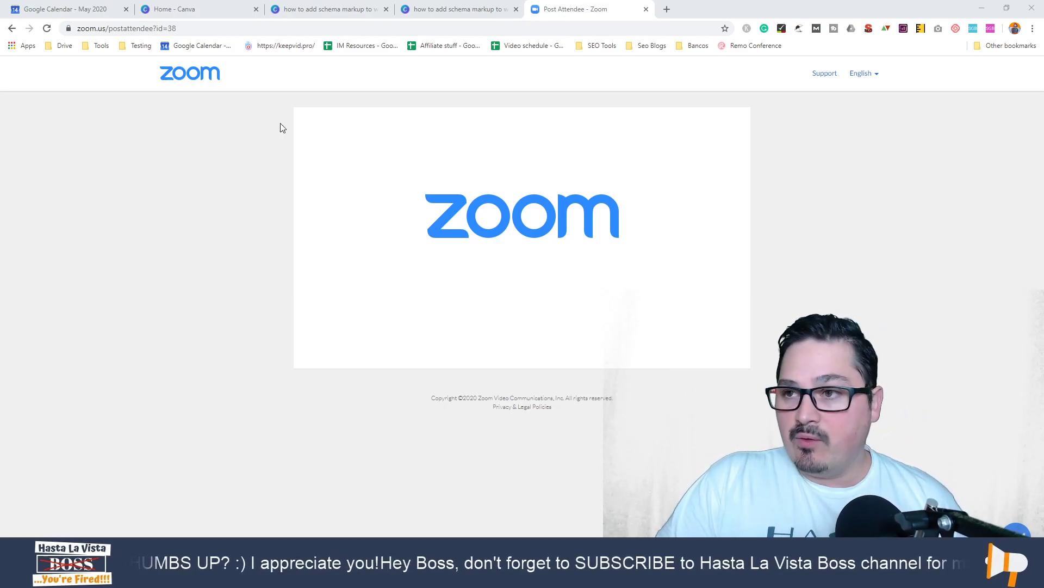
# - Host a new Zoom meeting with video on and launch it from the browser prompt
pyautogui.click(197, 83)
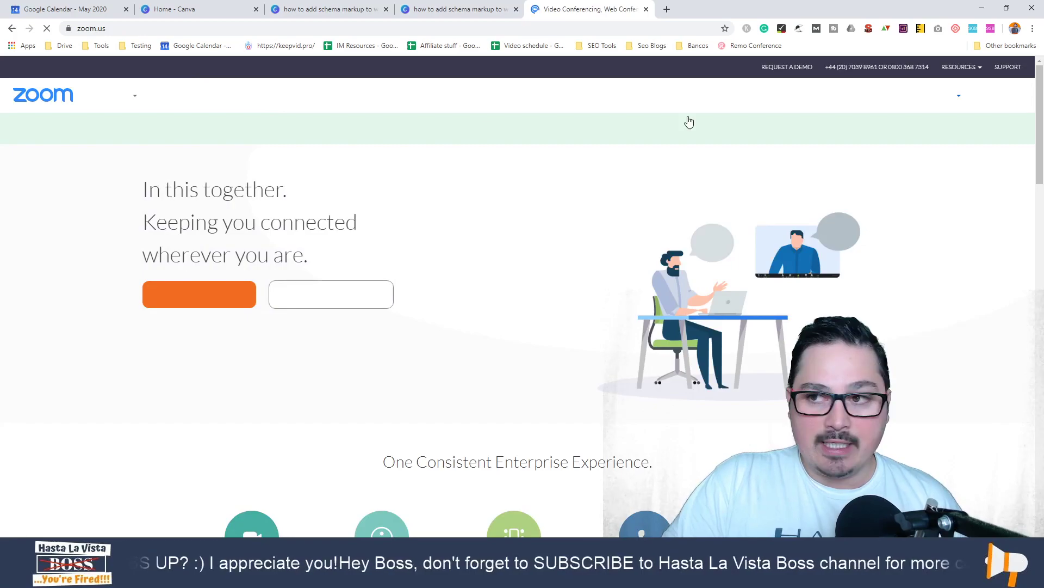
pyautogui.click(923, 96)
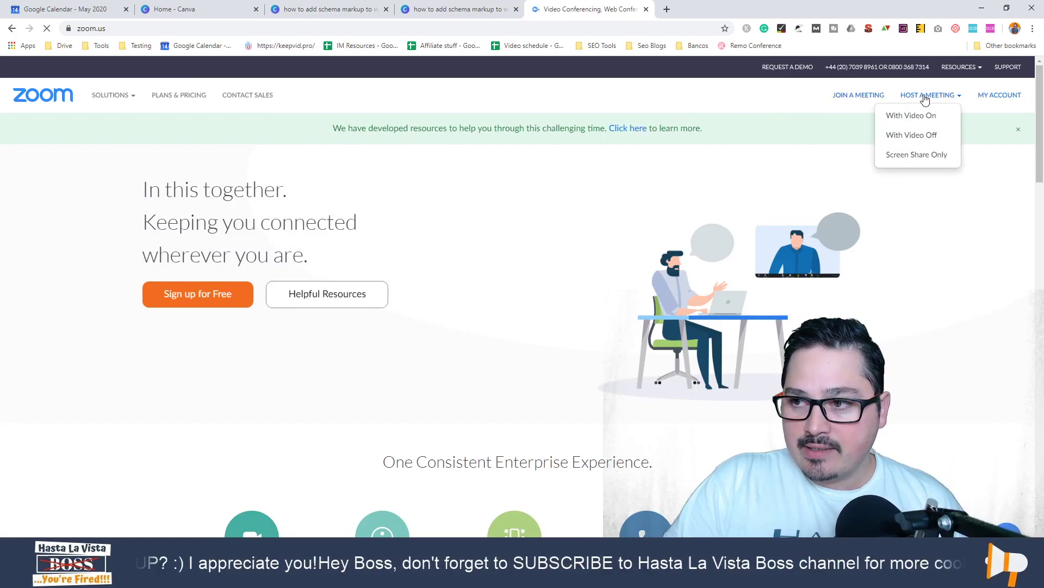
pyautogui.click(910, 117)
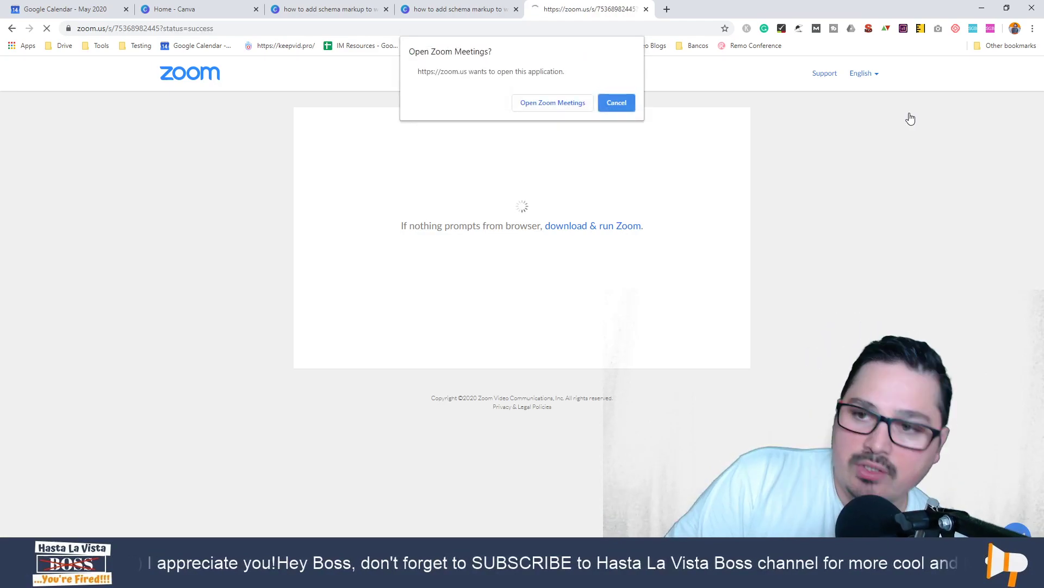
pyautogui.click(577, 104)
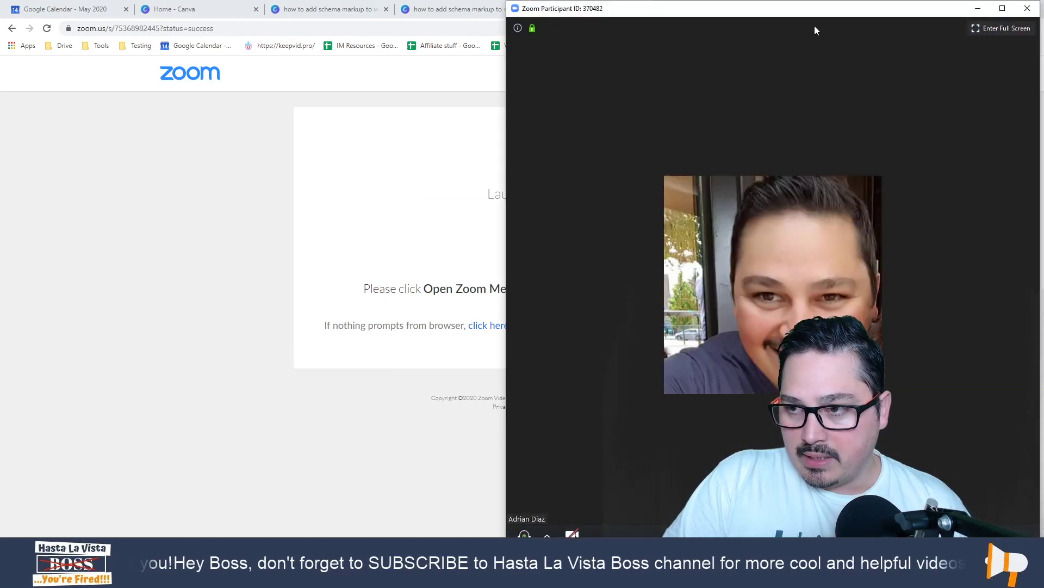
# - Join the meeting with computer audio and switch the meeting view to full screen
pyautogui.click(542, 281)
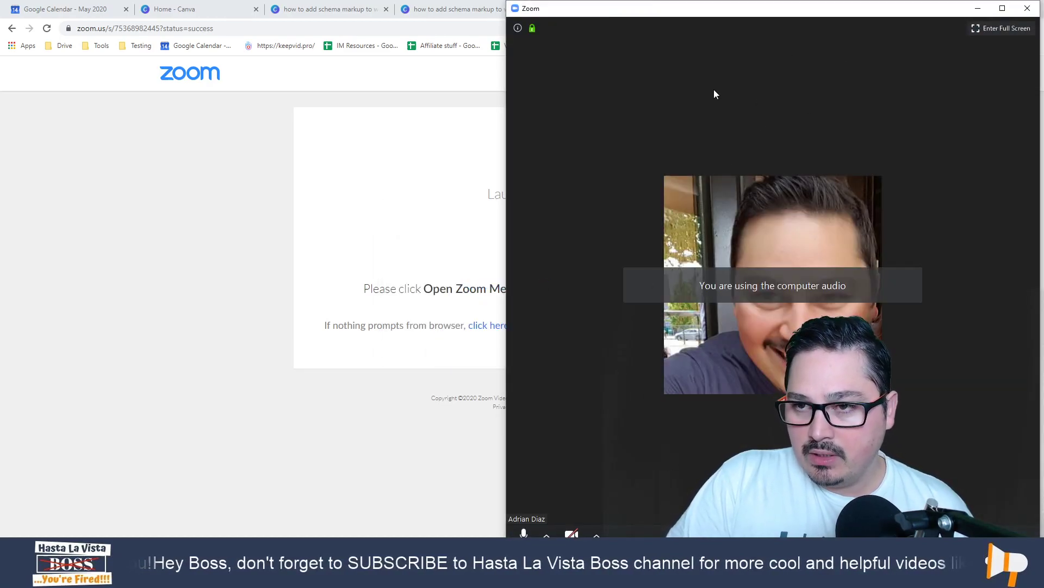
pyautogui.click(999, 28)
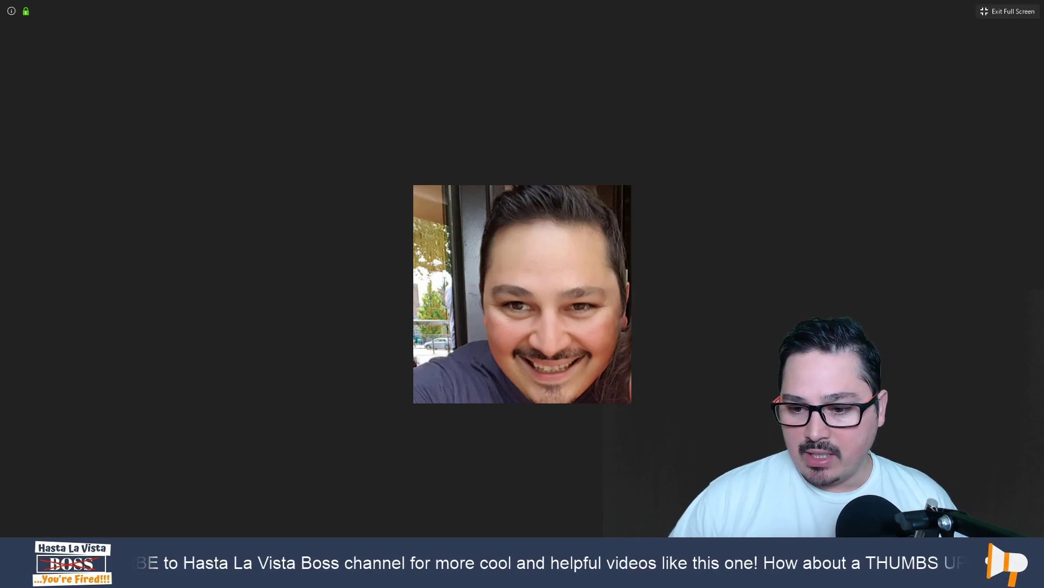
# - Share Screen 2 with the Zoom meeting
pyautogui.hotkey('alt', 's')
pyautogui.click(456, 201)
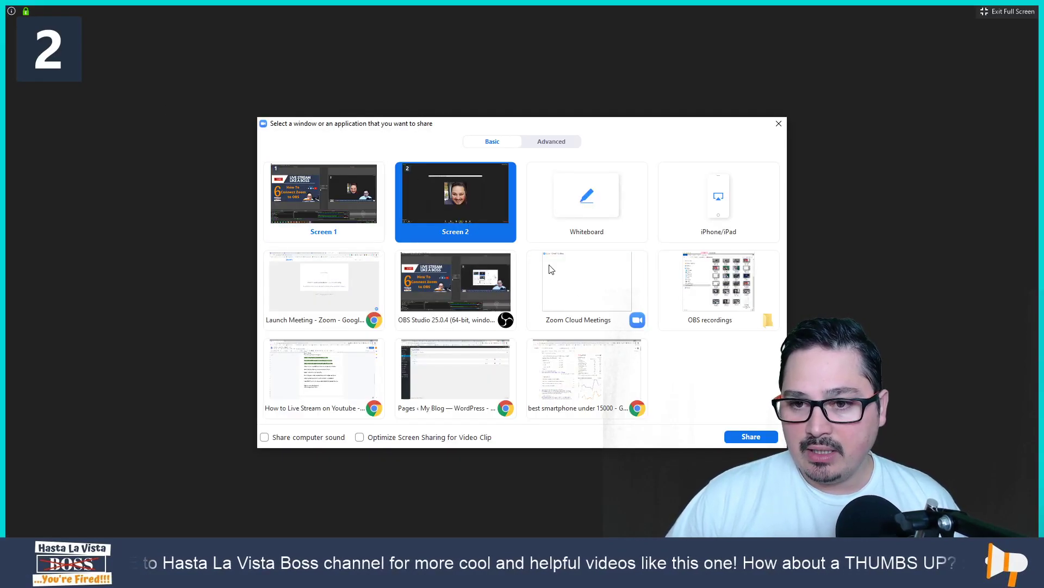
pyautogui.click(773, 440)
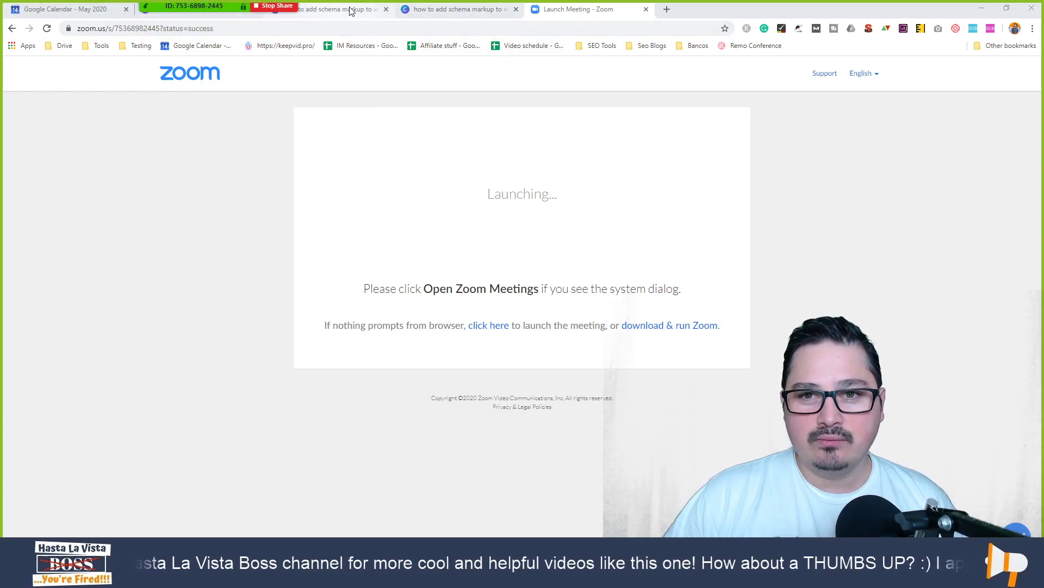
# - Bring the Canva design tab into view in the shared browser
pyautogui.click(325, 16)
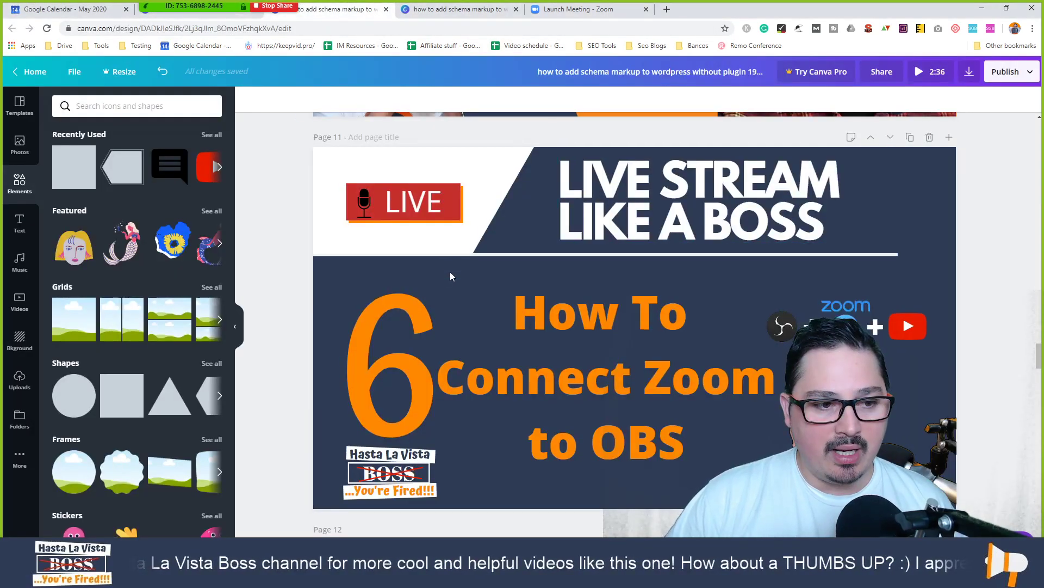
pyautogui.scroll(-3, 452, 272)
pyautogui.scroll(5, 456, 275)
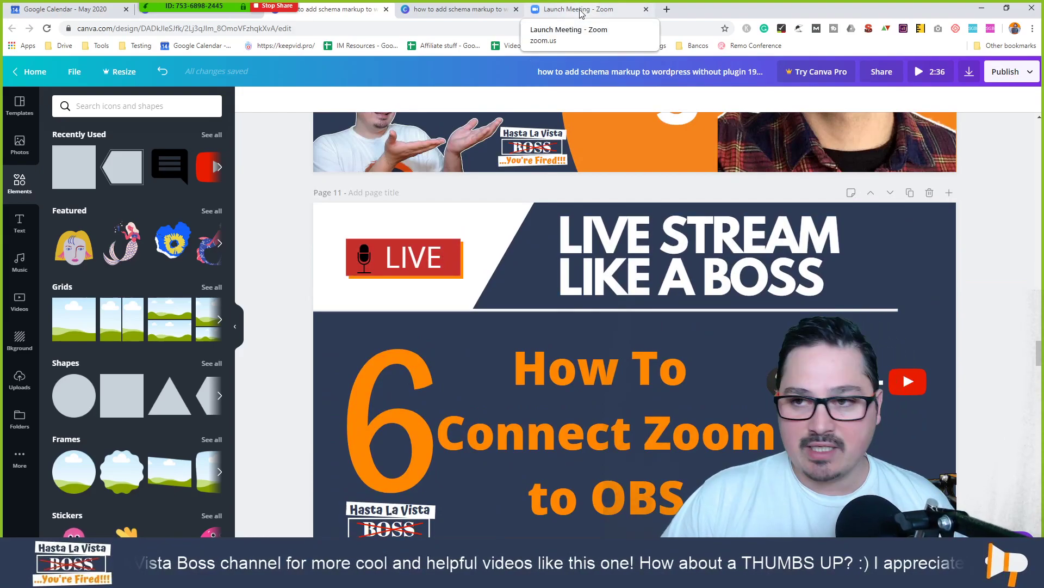
pyautogui.click(580, 14)
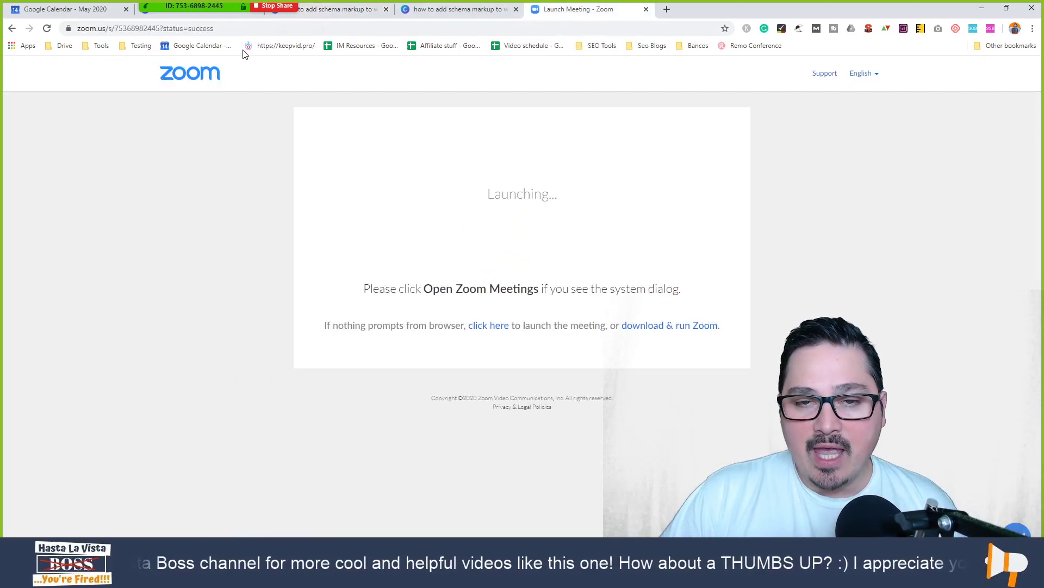
pyautogui.click(462, 9)
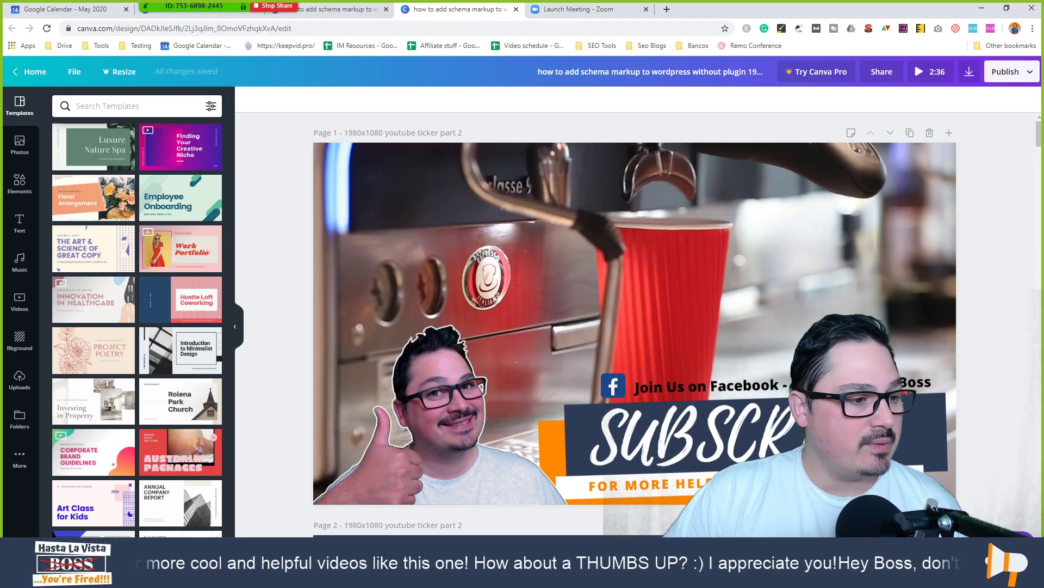
# - Stop sharing the screen from the Zoom sharing bar
pyautogui.click(270, 8)
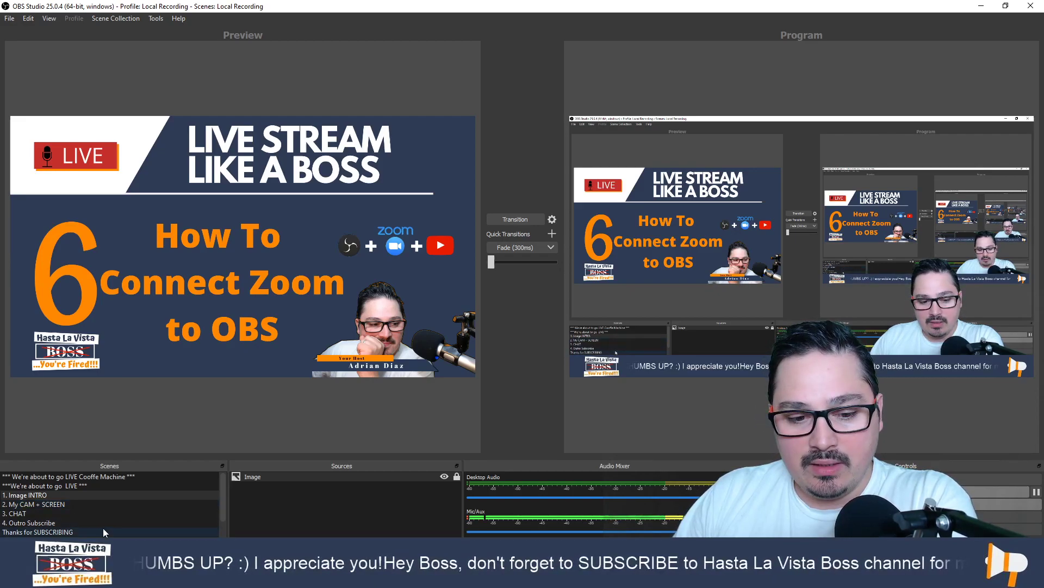
# - Select the '4. Outro Subscribe' scene and begin adding the new scene 'zoom live + screen capture'
pyautogui.click(133, 522)
pyautogui.scroll(-1, 133, 522)
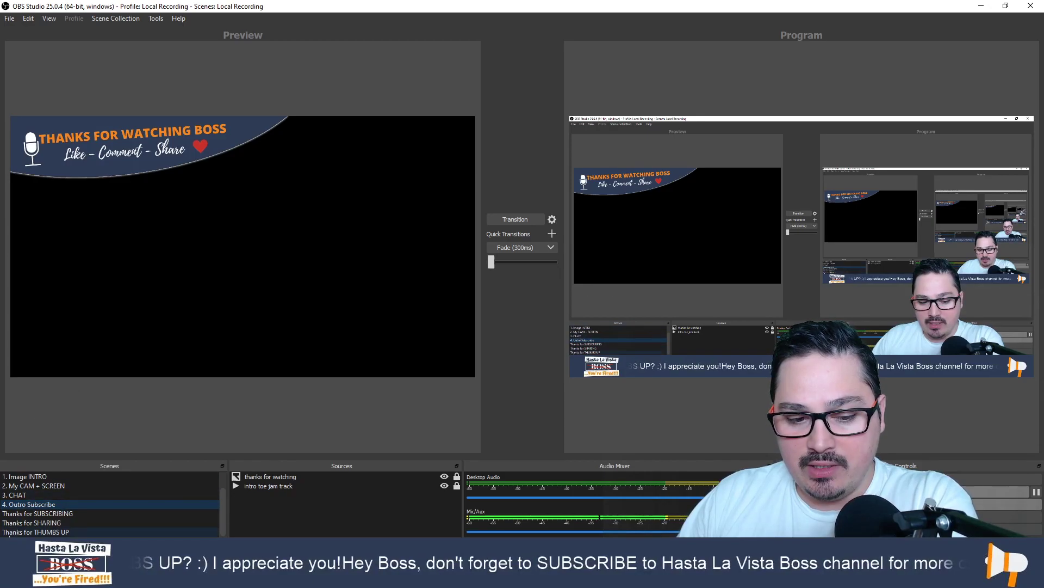
pyautogui.click(7, 544)
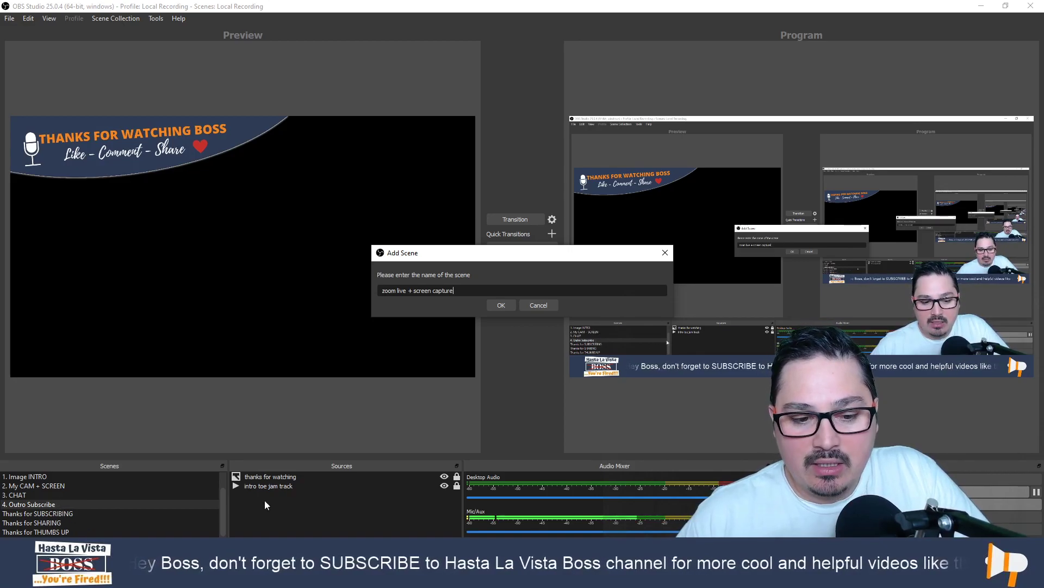
# - Confirm the 'zoom live + screen capture' scene and add a new Display Capture source to it
pyautogui.click(510, 307)
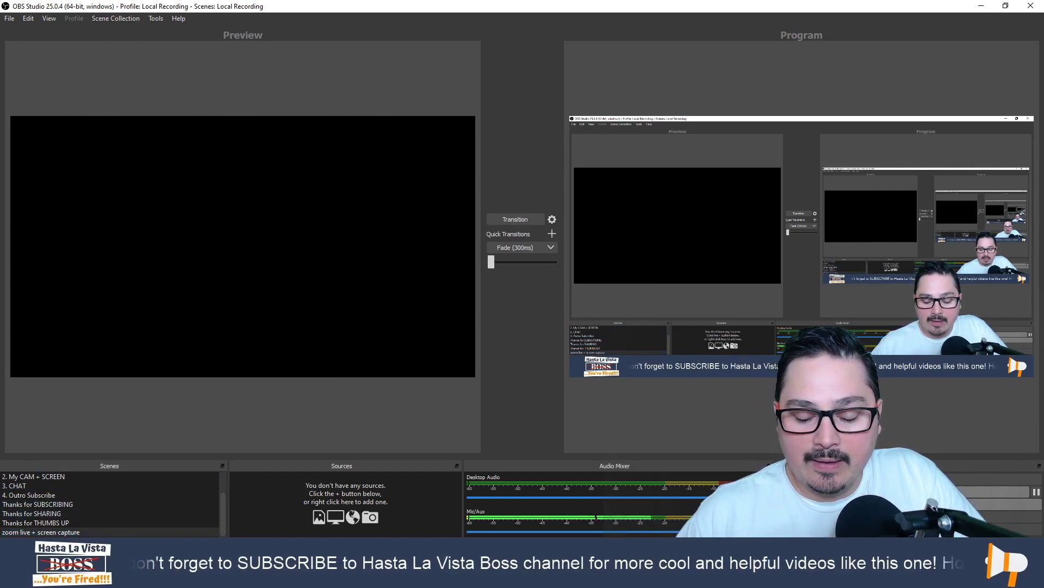
pyautogui.click(235, 544)
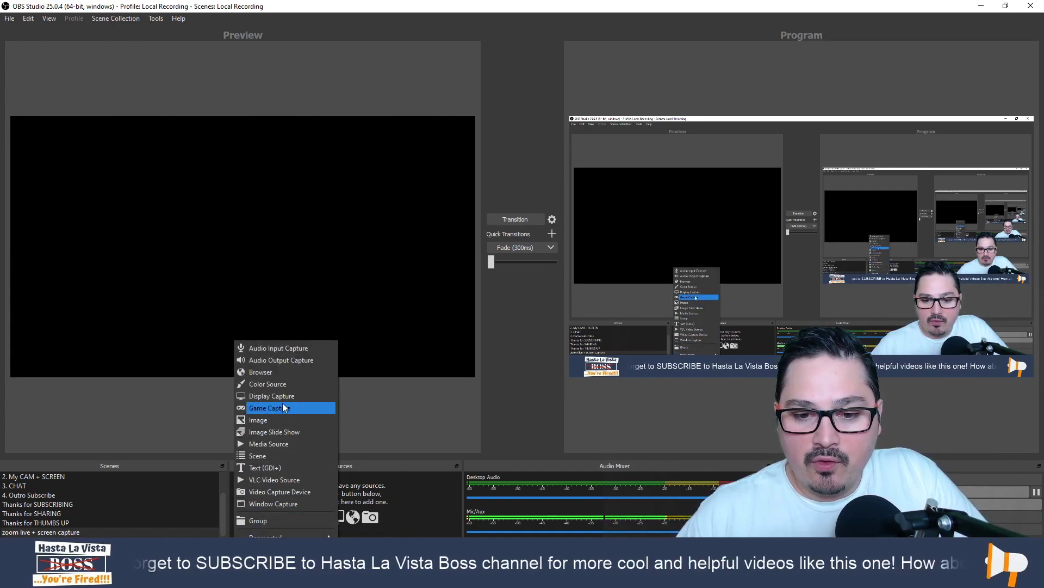
pyautogui.click(295, 397)
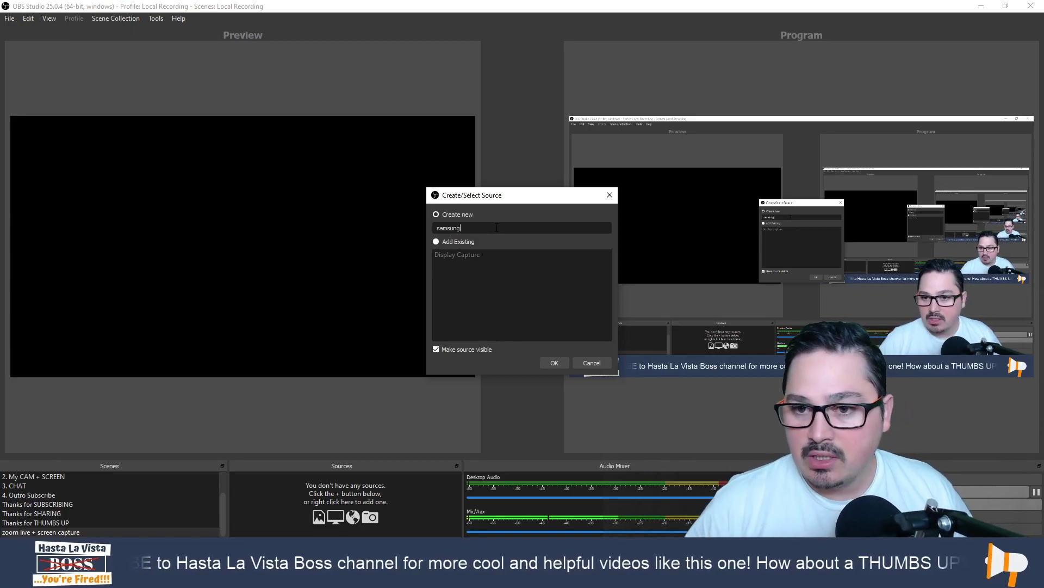
# - Create the 'samsung' Display Capture source set to capture Display 2
pyautogui.click(555, 361)
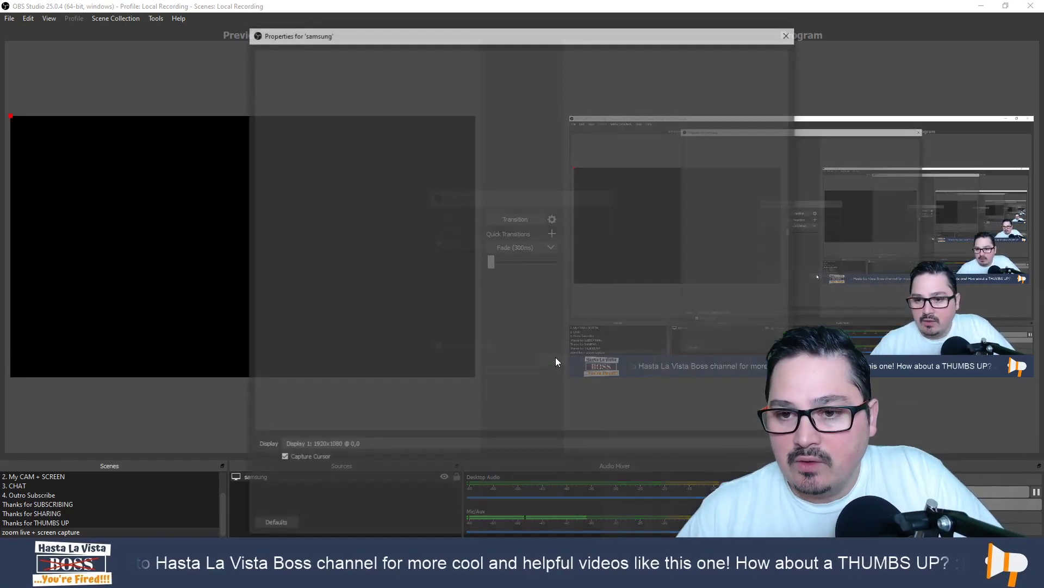
pyautogui.click(407, 445)
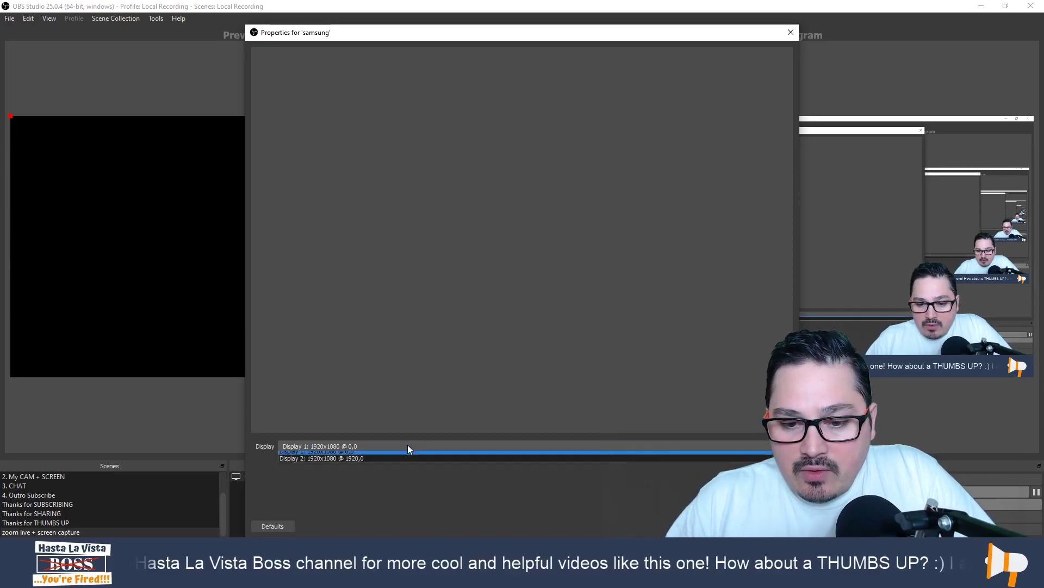
pyautogui.click(373, 461)
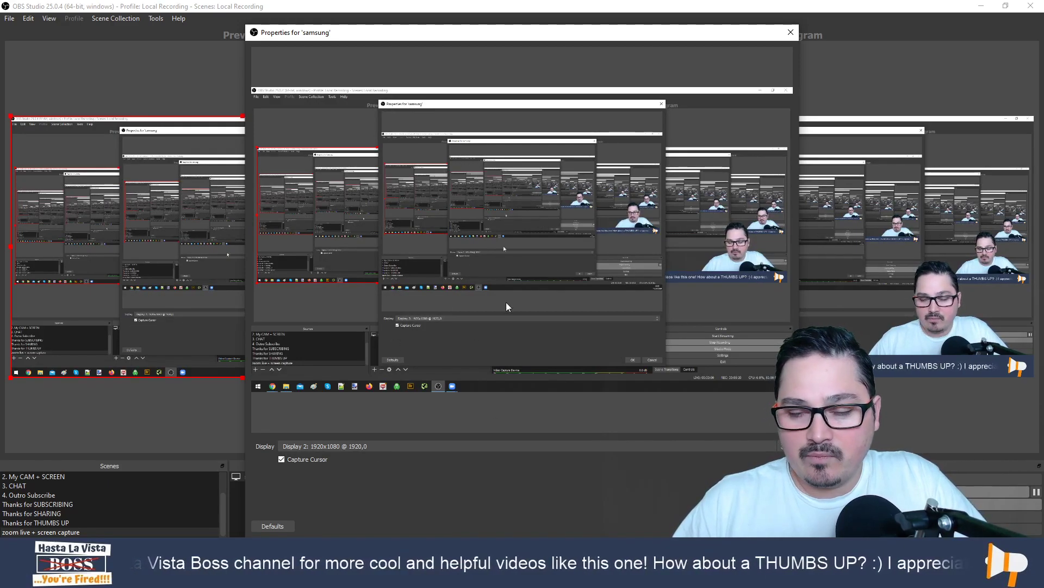
pyautogui.click(737, 525)
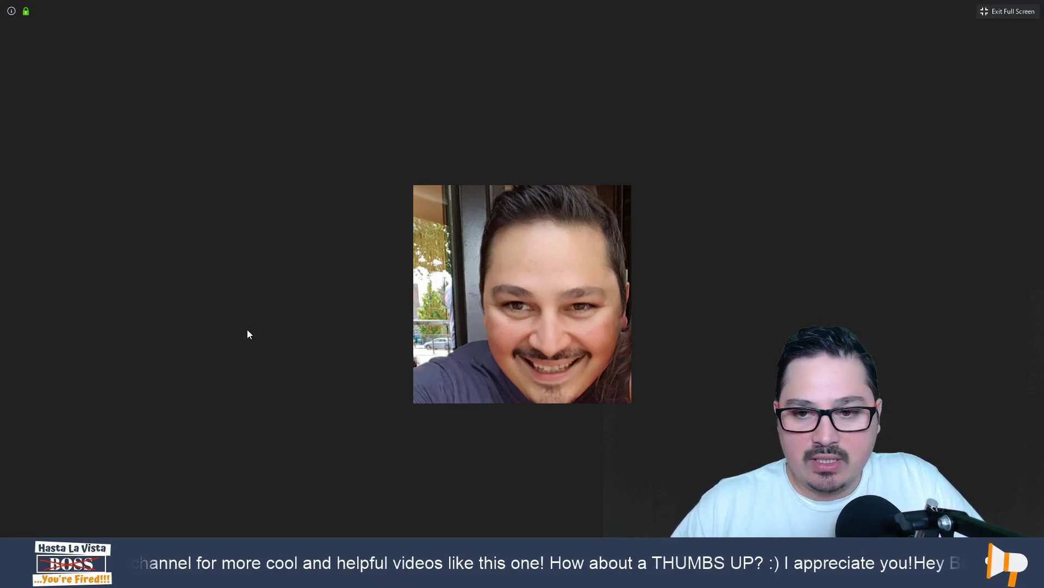
# - Open Zoom's screen-sharing picker and close it without sharing anything
pyautogui.hotkey('alt', 's')
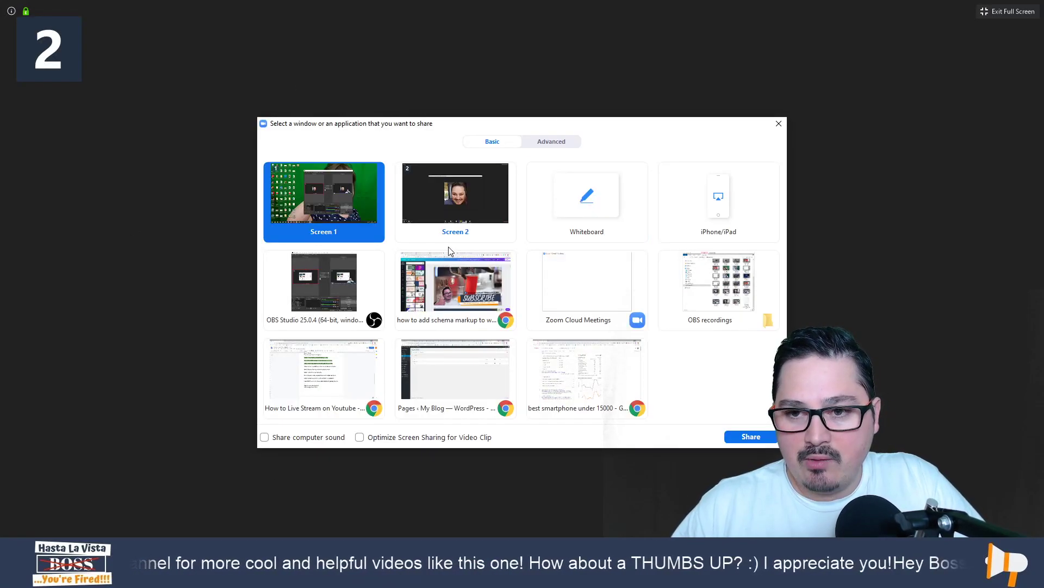
pyautogui.click(778, 124)
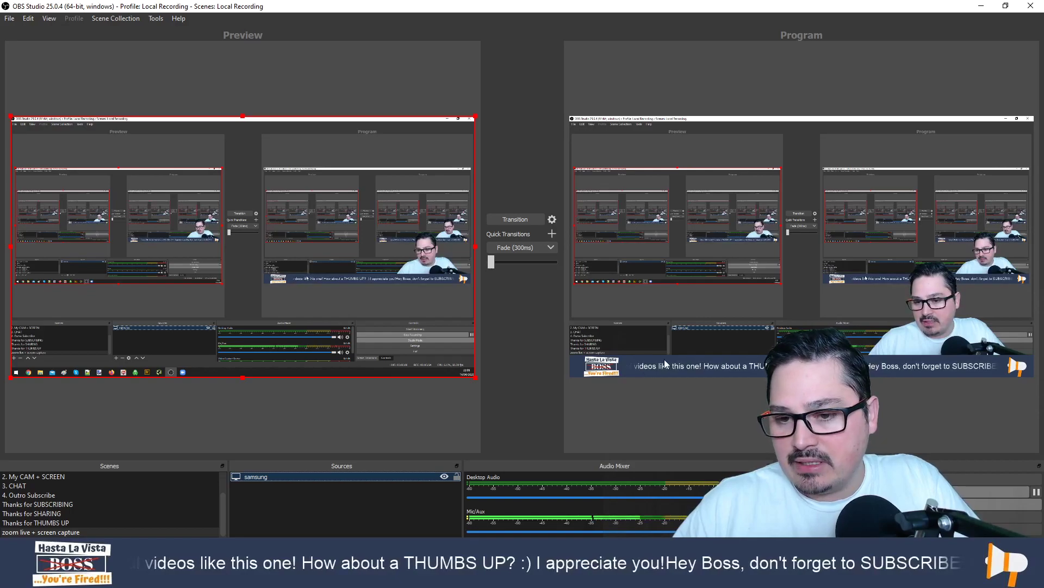
# - Send the previewed 'samsung' capture scene to program output, then switch to another scene
pyautogui.click(517, 247)
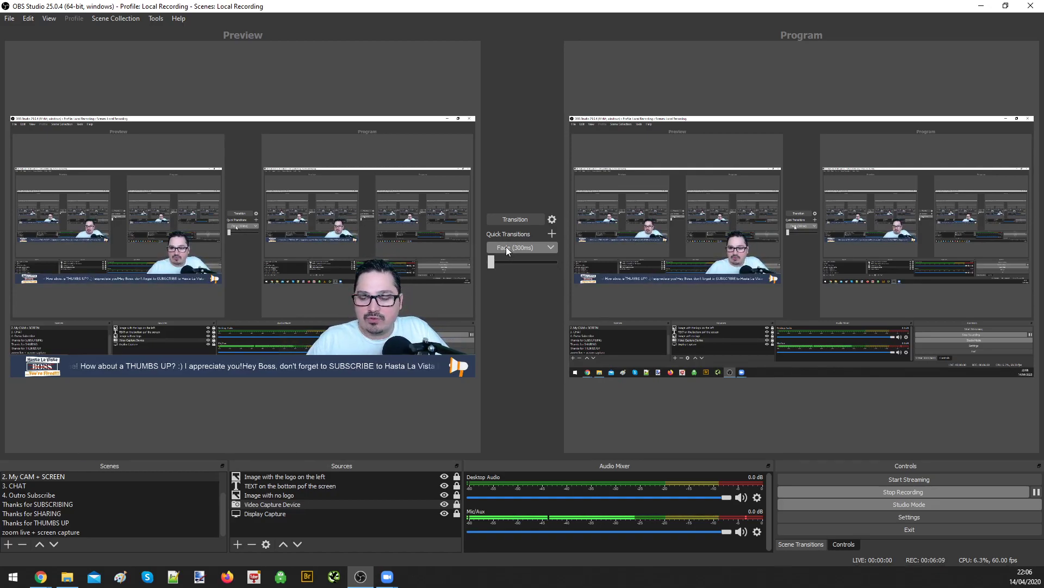
pyautogui.press('F3')
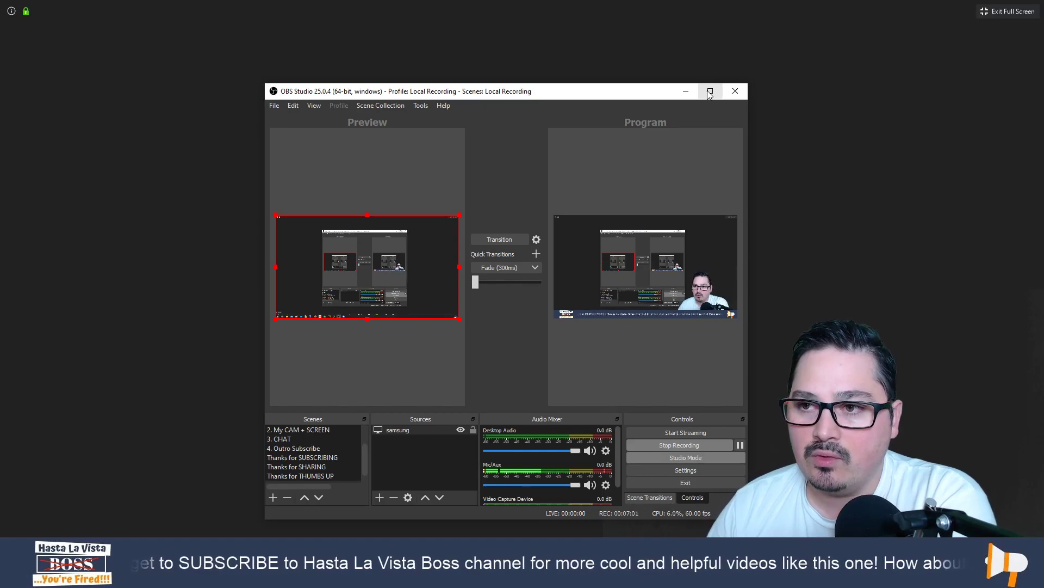
pyautogui.press('super+Up')
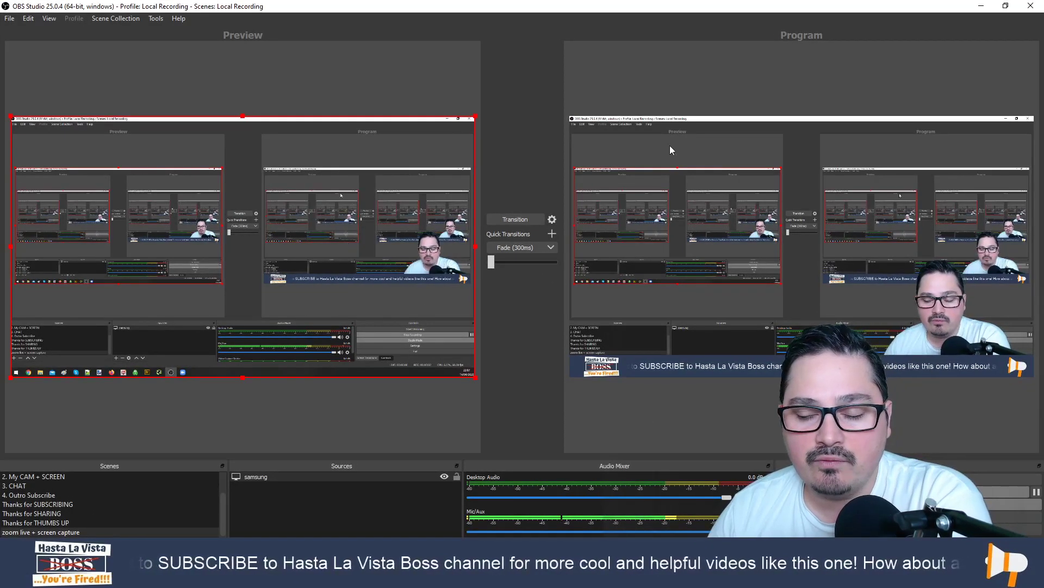
pyautogui.click(162, 507)
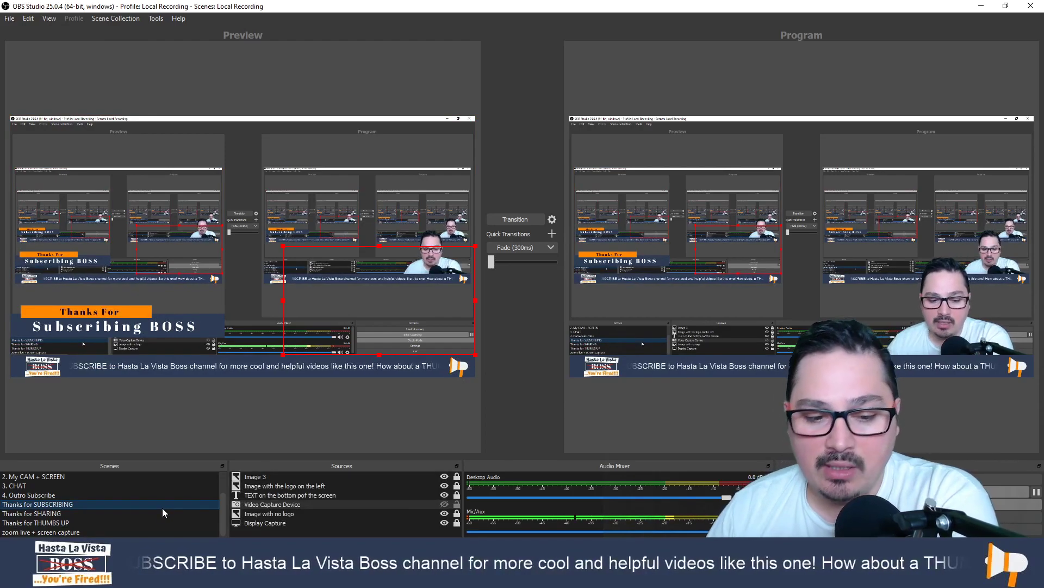
pyautogui.scroll(1, 155, 501)
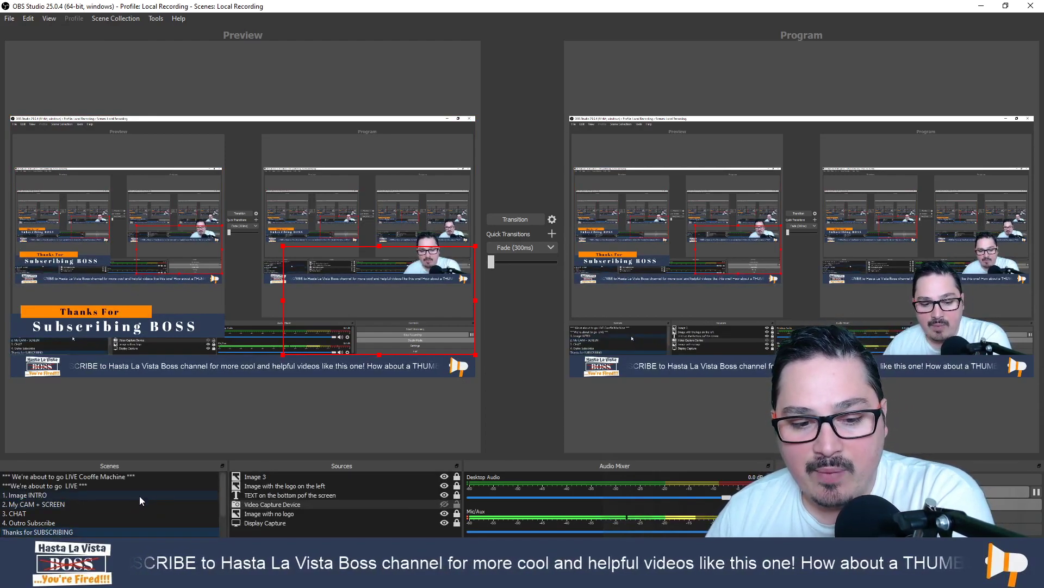
pyautogui.click(140, 495)
pyautogui.click(157, 505)
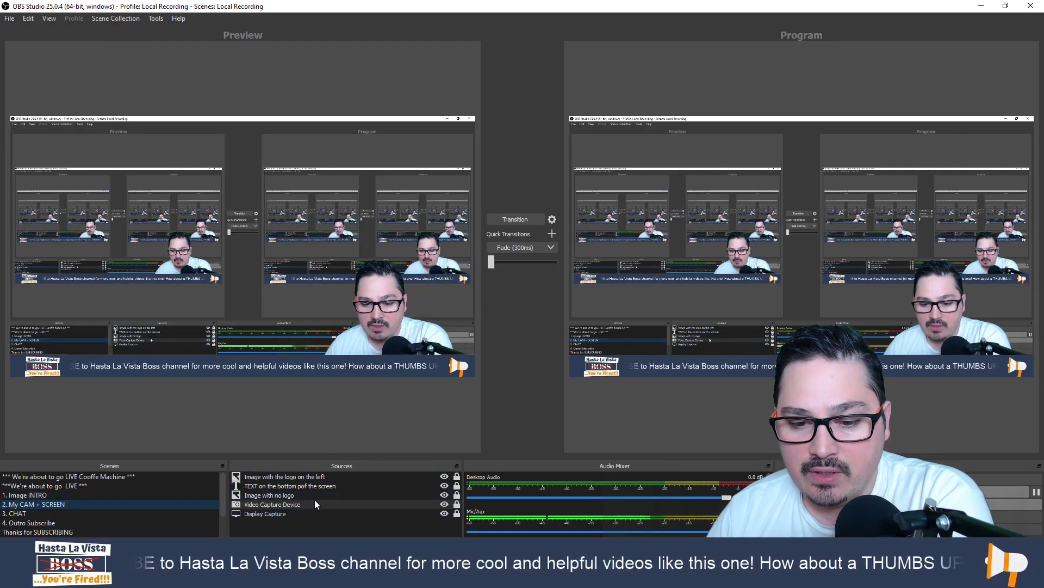
pyautogui.click(113, 514)
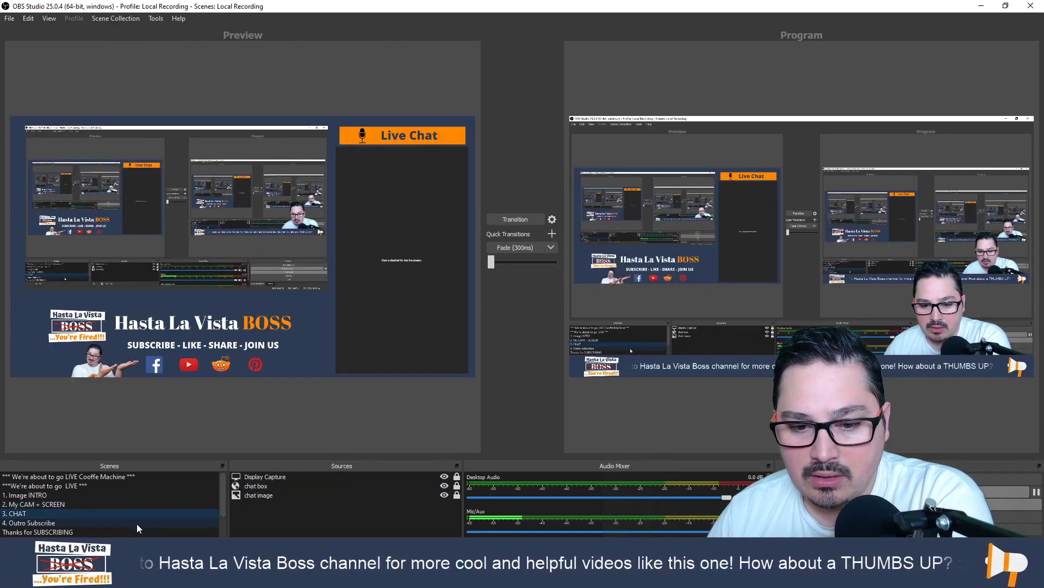
pyautogui.click(136, 523)
pyautogui.click(185, 531)
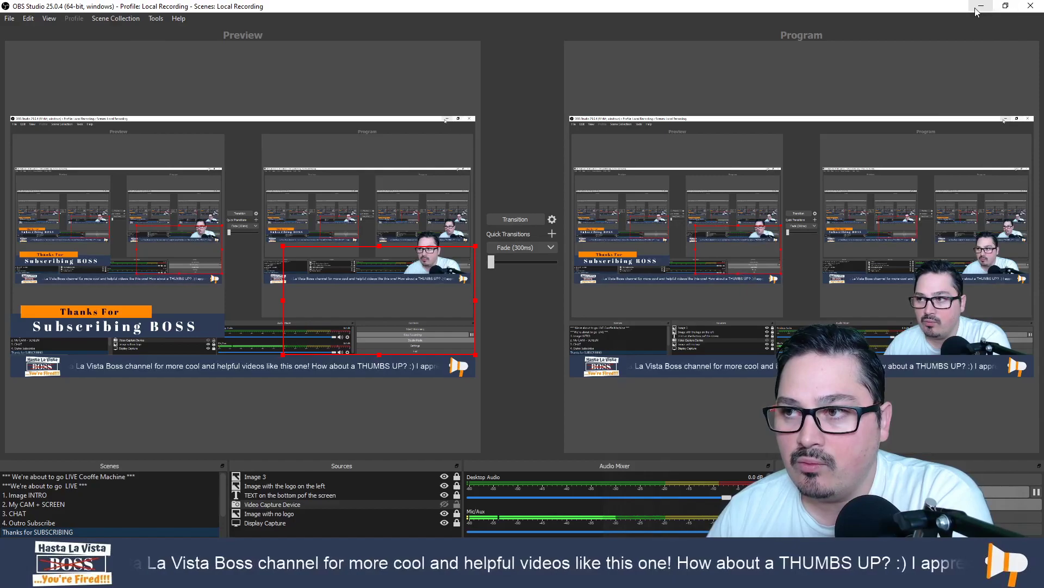
# - Shrink OBS to a non-maximised window and centre it over the Zoom meeting
pyautogui.click(1006, 6)
pyautogui.moveTo(682, 24); pyautogui.dragTo(0, 88)
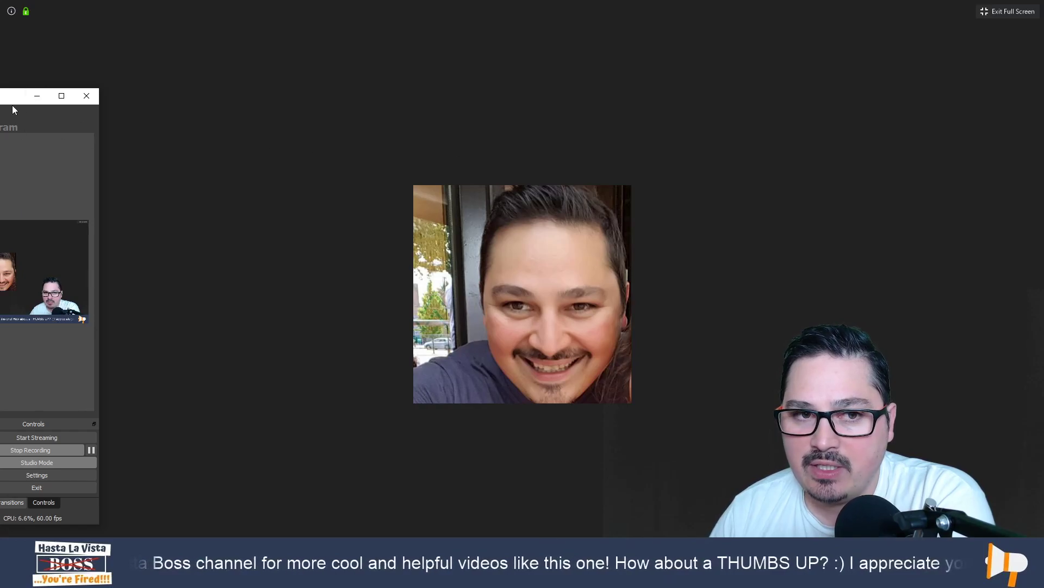
pyautogui.moveTo(12, 98); pyautogui.dragTo(620, 90)
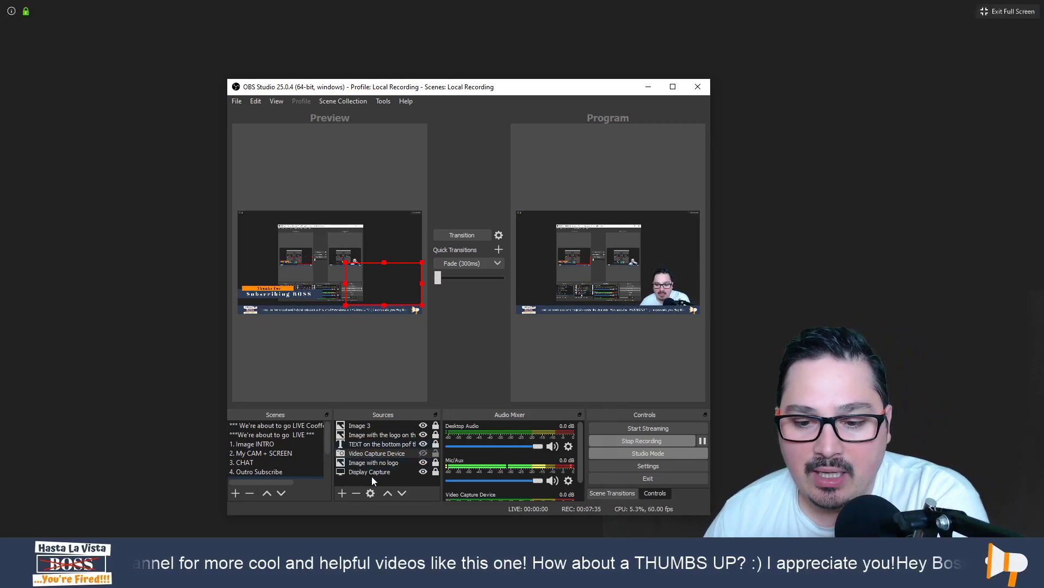
# - Show the Zoom Live + Screen Capture scene and select its Samsung source
pyautogui.scroll(-2, 273, 463)
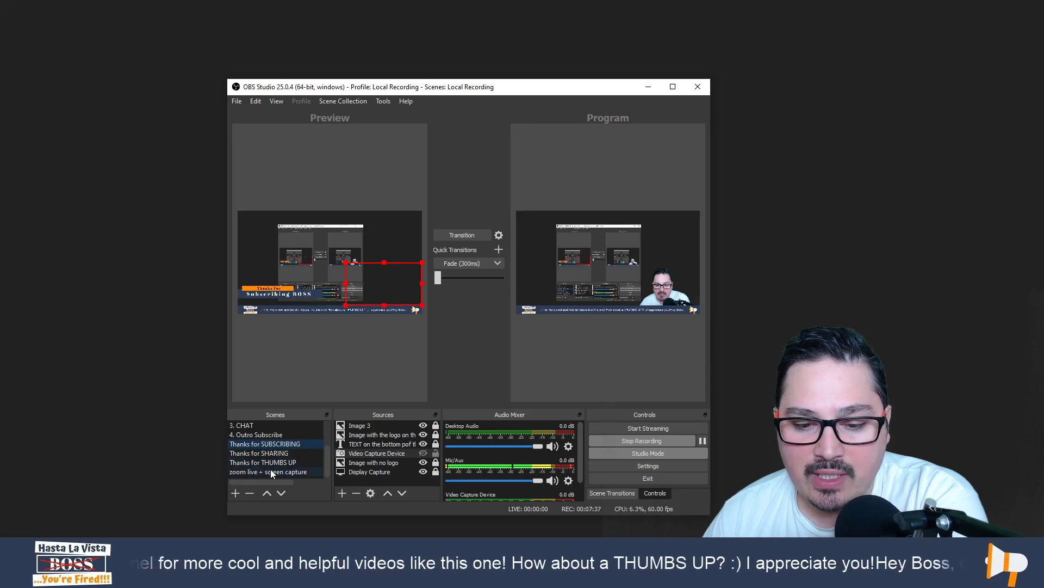
pyautogui.click(267, 471)
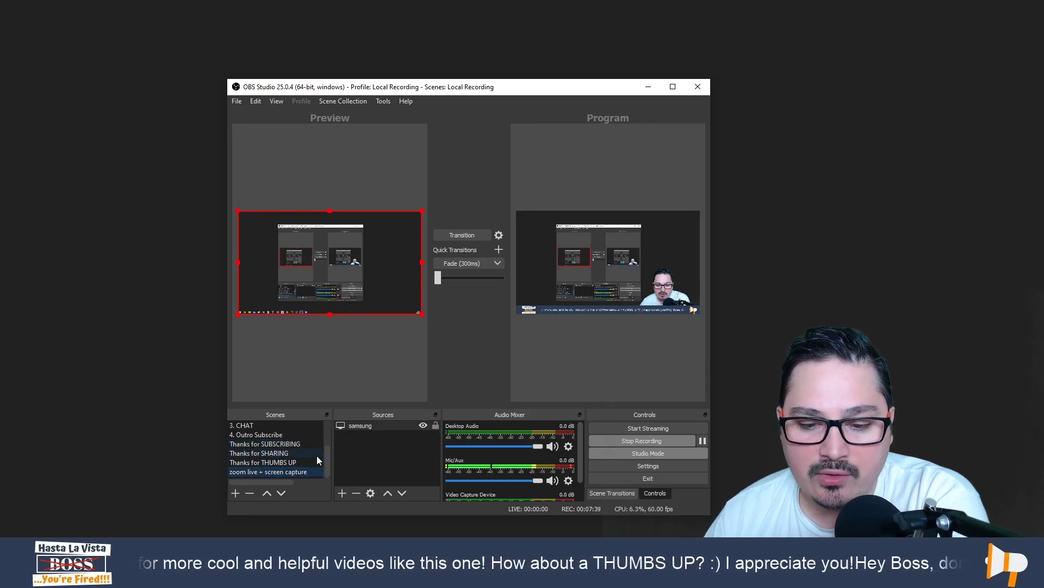
pyautogui.click(364, 424)
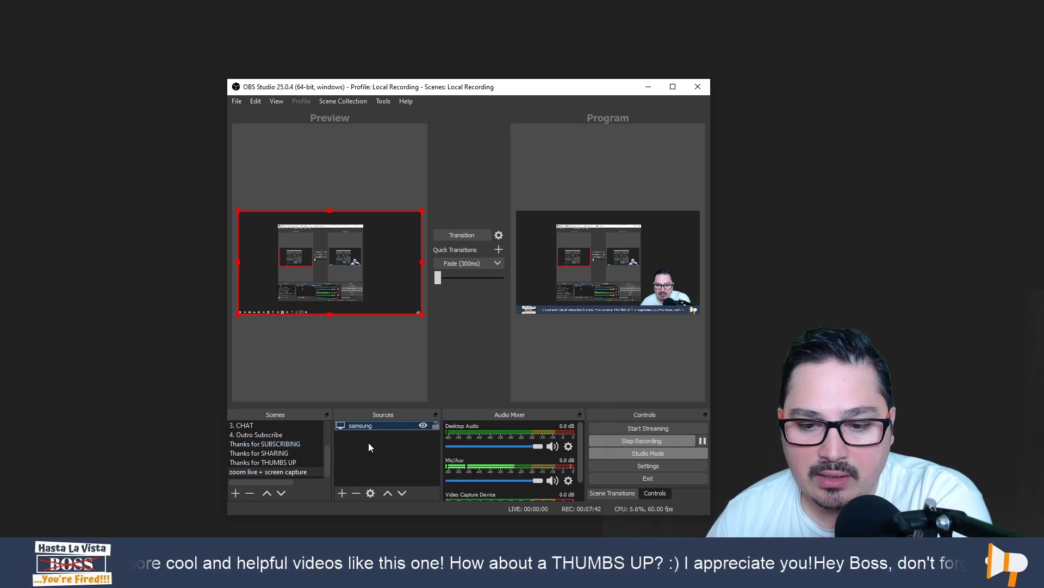
# - Inspect the webcam source in 2. My CAM + SCREEN and Thanks for THUMBS UP, ending on 4. Outro Subscribe
pyautogui.scroll(2, 285, 462)
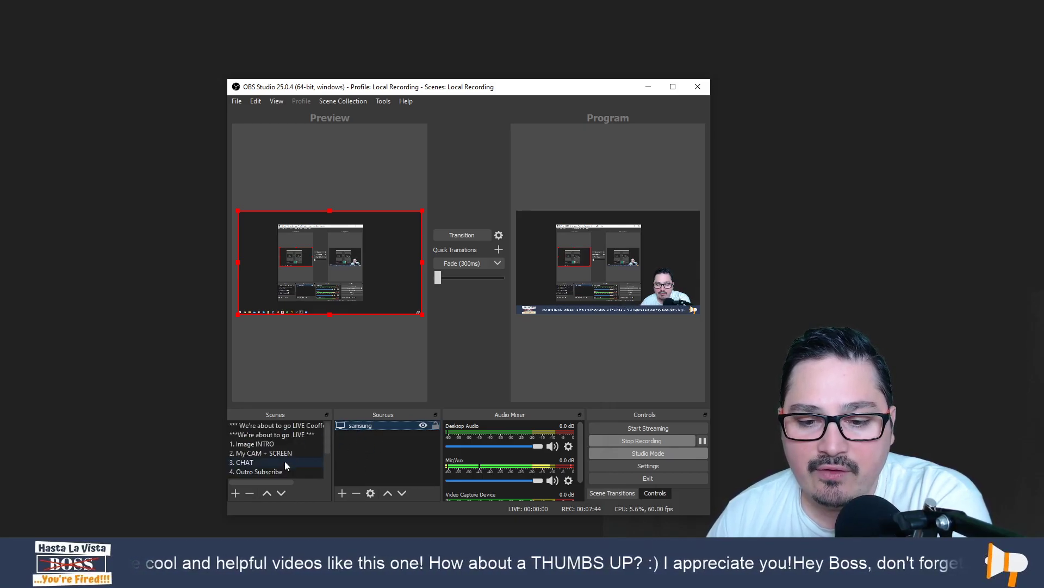
pyautogui.click(290, 451)
pyautogui.rightClick(364, 453)
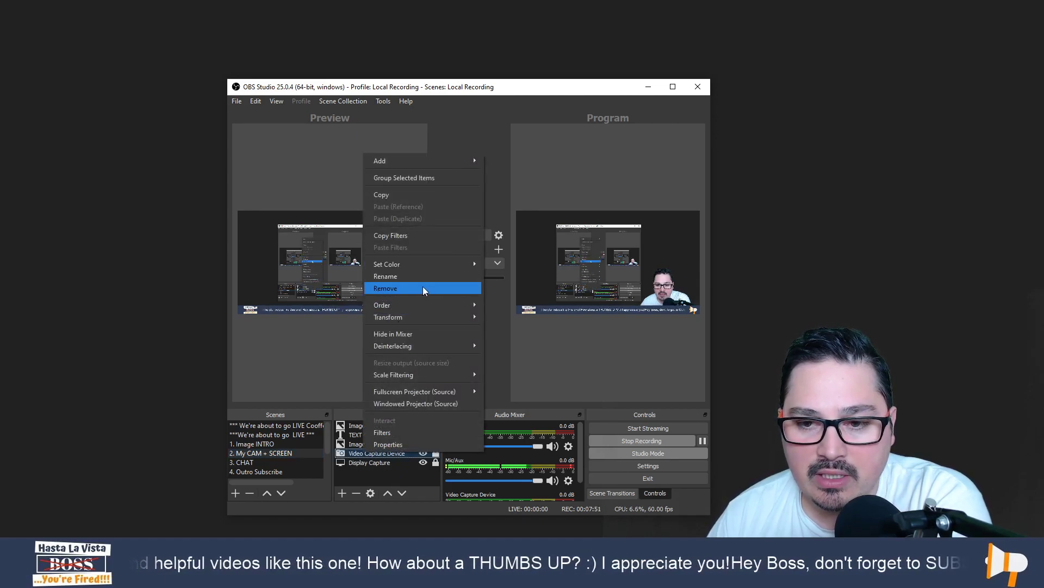
pyautogui.click(293, 471)
pyautogui.scroll(-1, 309, 466)
pyautogui.click(302, 471)
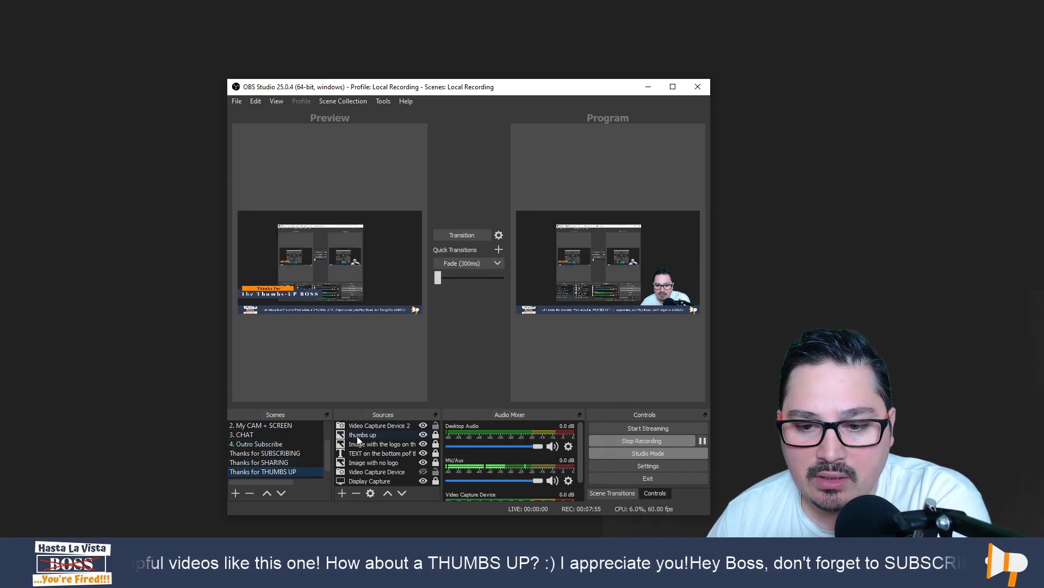
pyautogui.rightClick(368, 472)
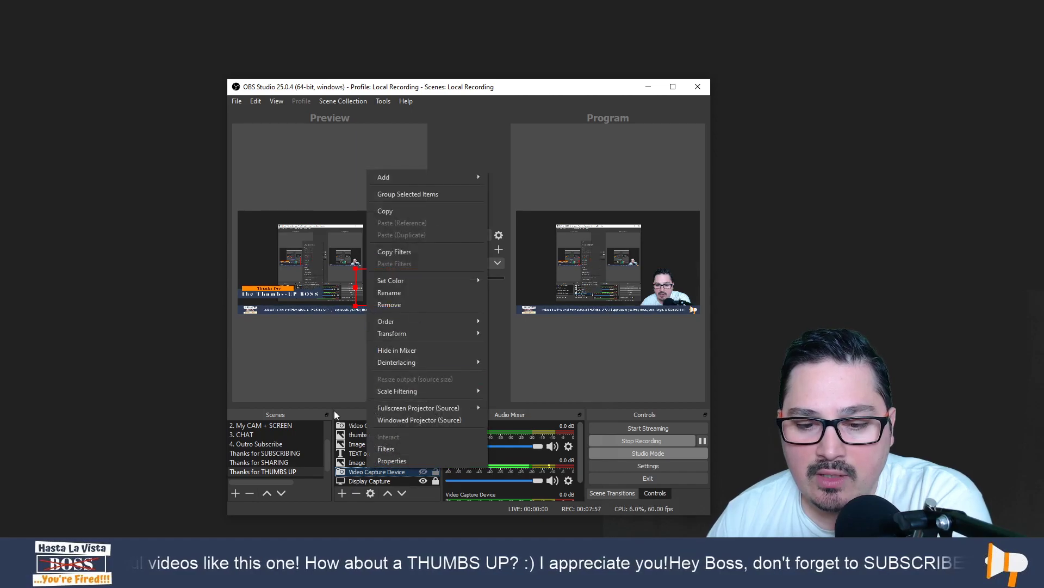
pyautogui.click(302, 444)
pyautogui.scroll(-1, 303, 445)
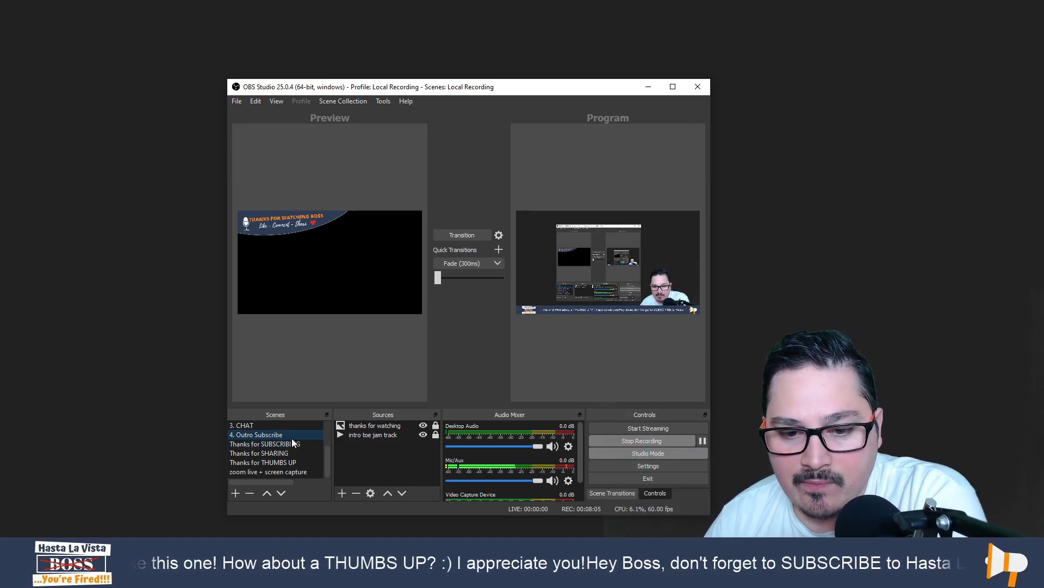
# - In 3. CHAT, add the existing Video Capture Device, enlarge it, then delete it again
pyautogui.click(300, 428)
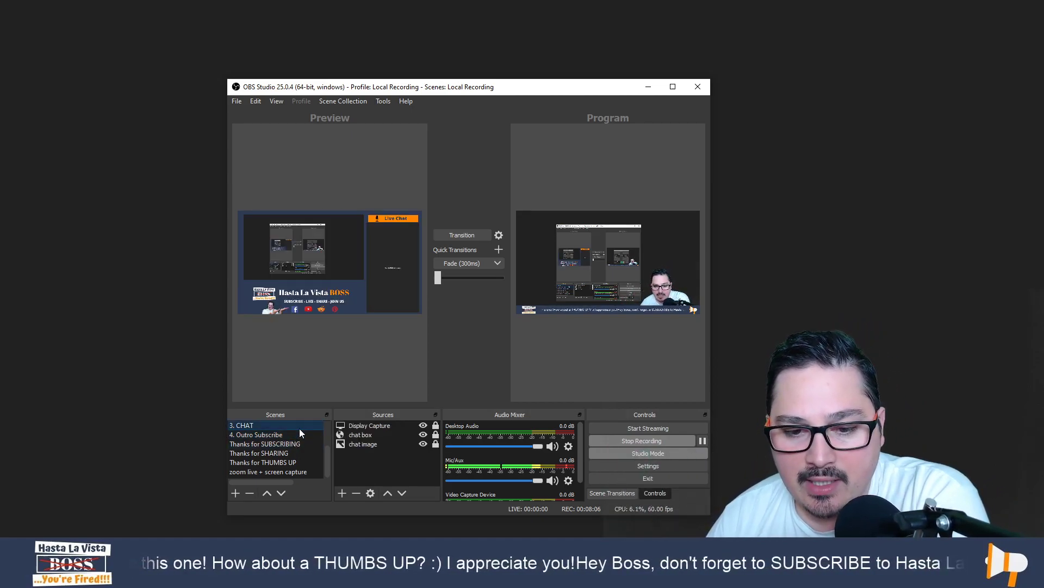
pyautogui.click(342, 493)
pyautogui.click(397, 441)
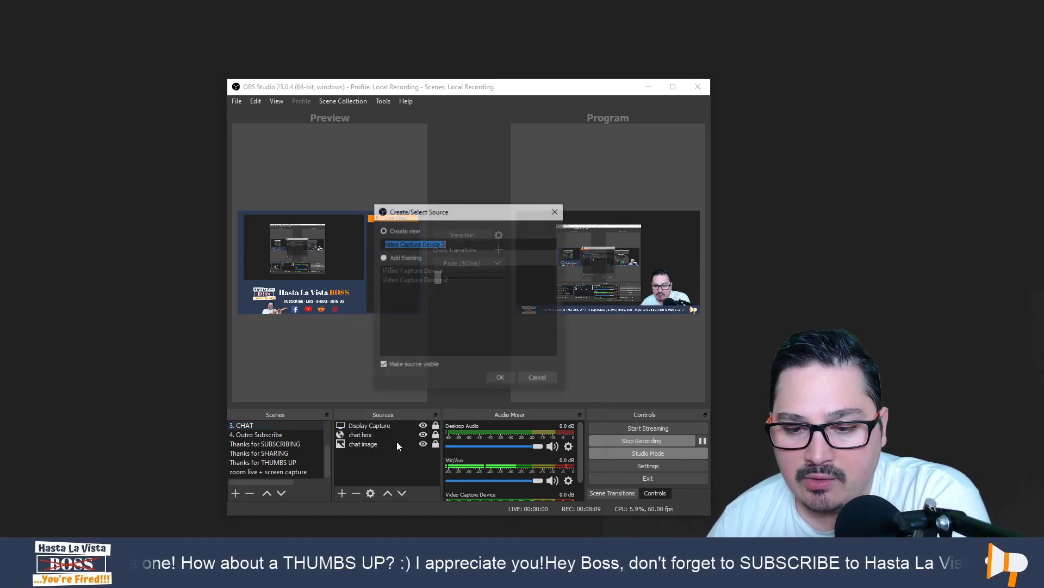
pyautogui.click(382, 257)
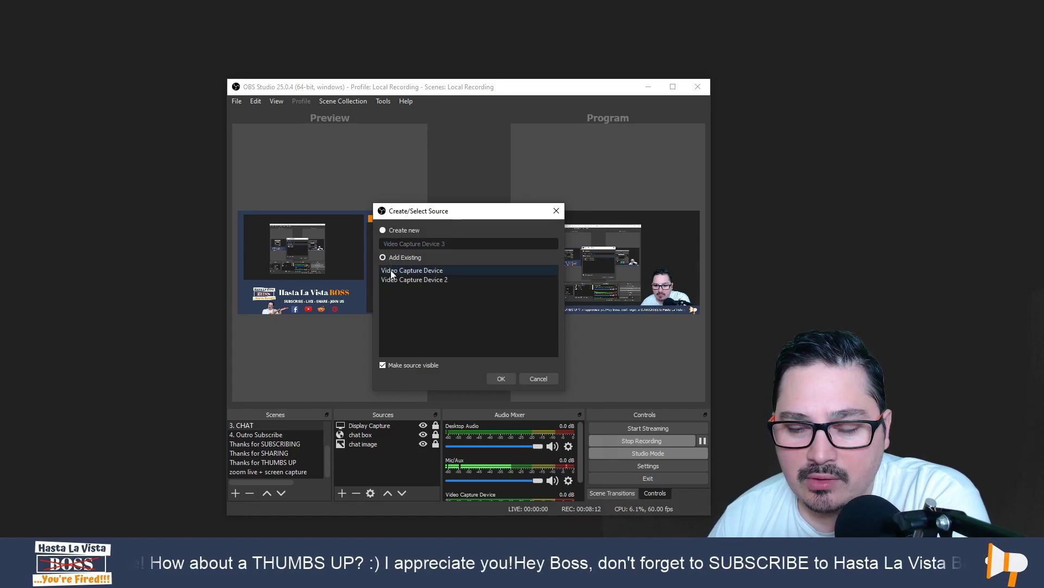
pyautogui.click(497, 380)
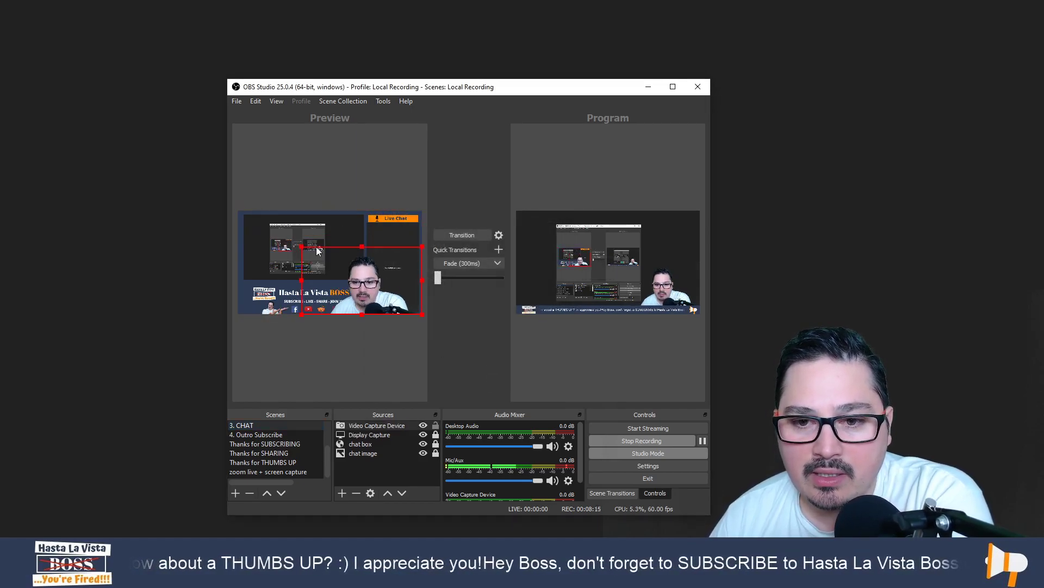
pyautogui.moveTo(303, 247); pyautogui.dragTo(250, 218)
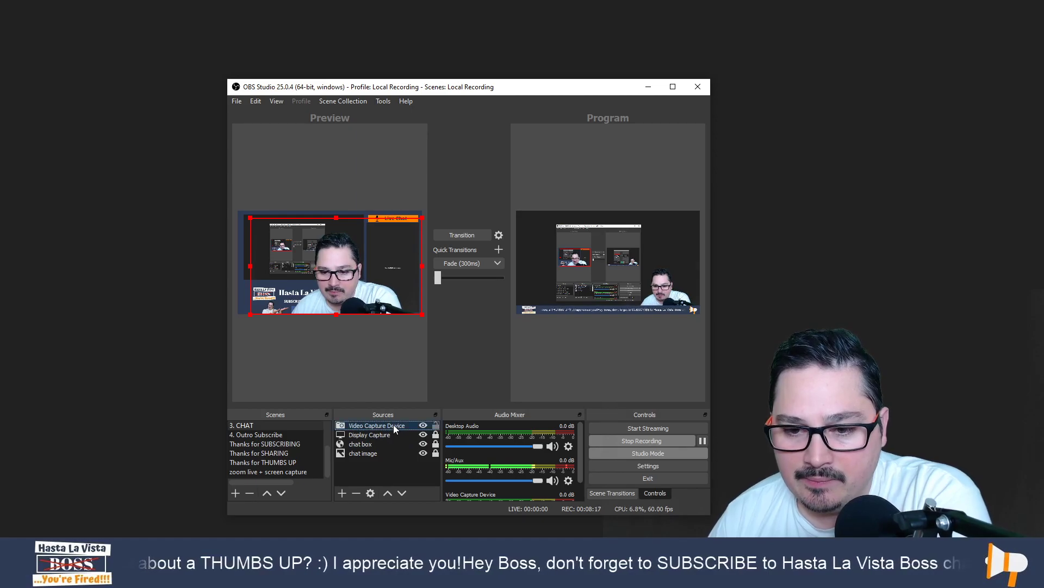
pyautogui.press('Delete')
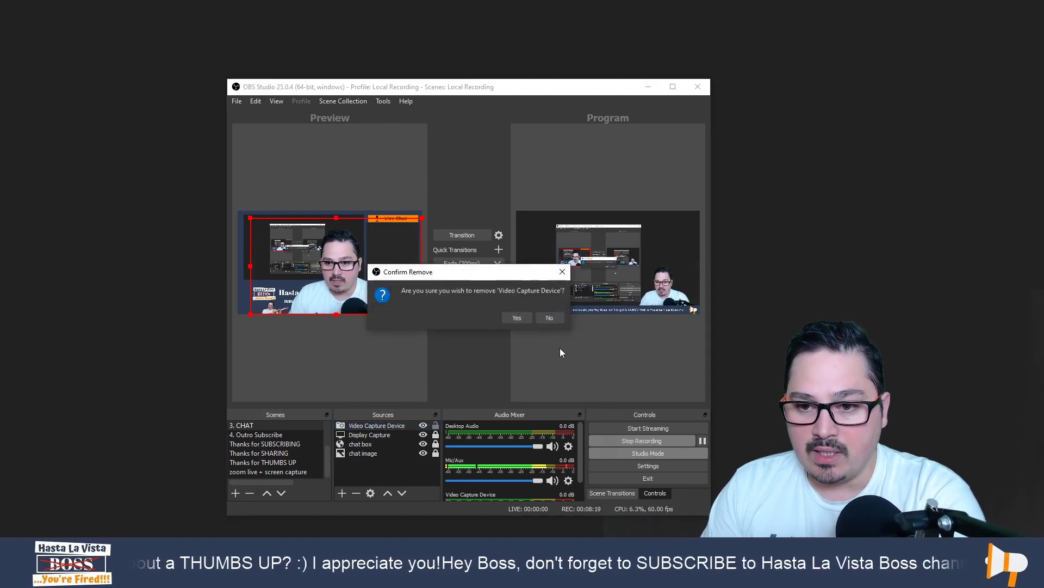
pyautogui.click(517, 318)
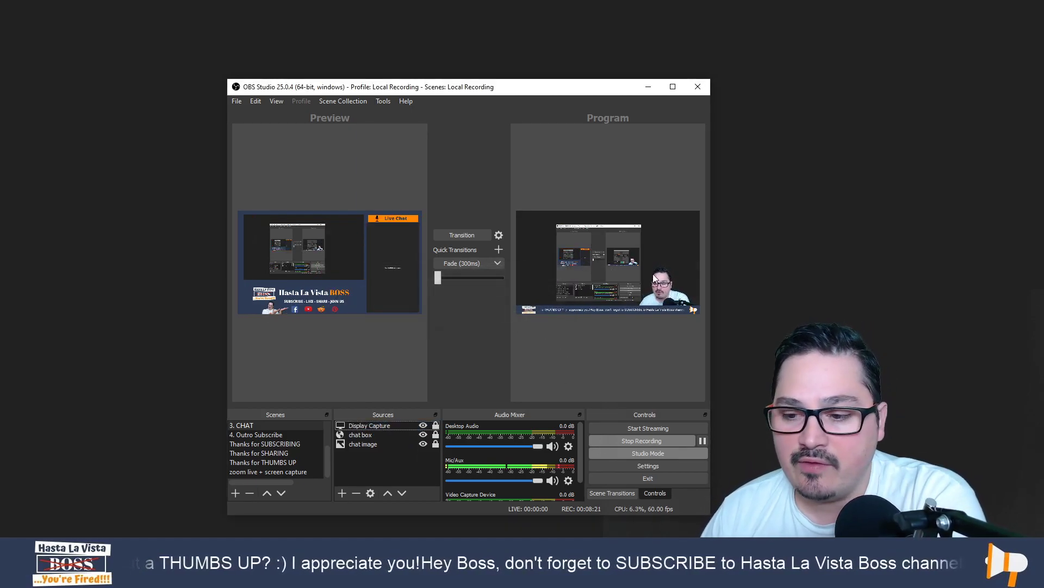
# - Bring Zoom forward, maximize OBS, then minimize the Zoom meeting to a floating thumbnail
pyautogui.click(1004, 11)
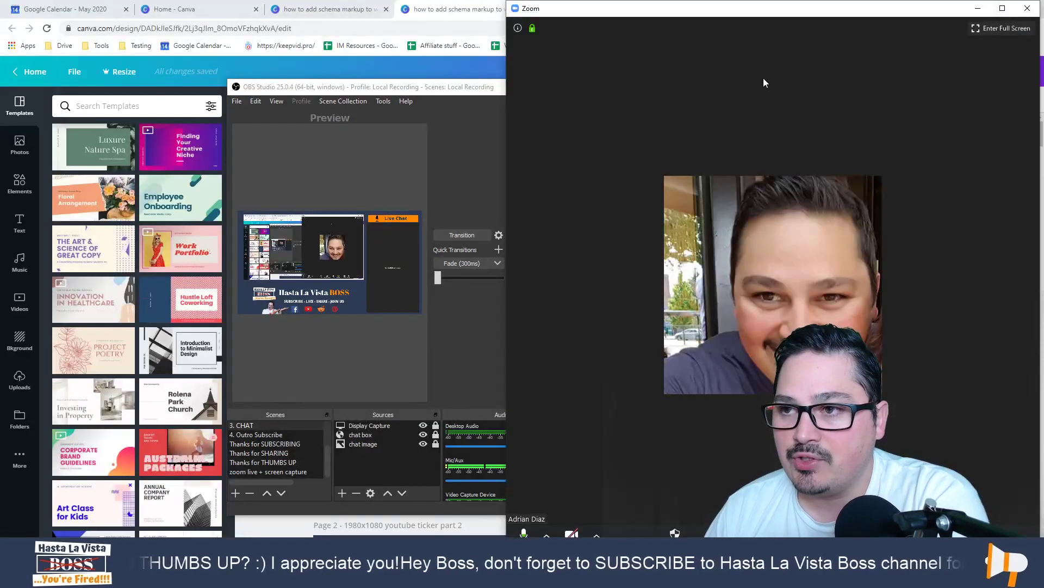
pyautogui.click(482, 88)
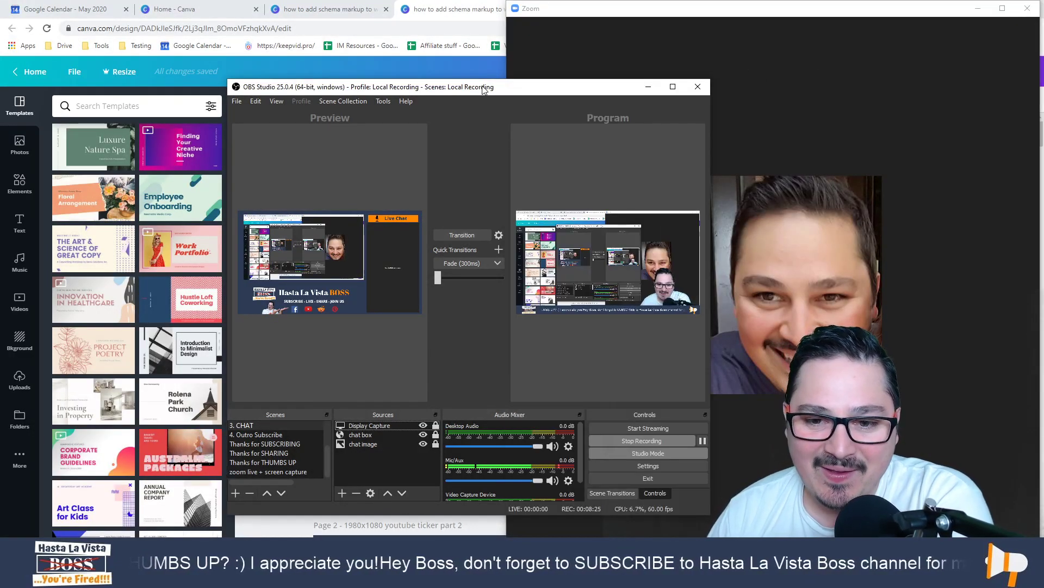
pyautogui.click(673, 88)
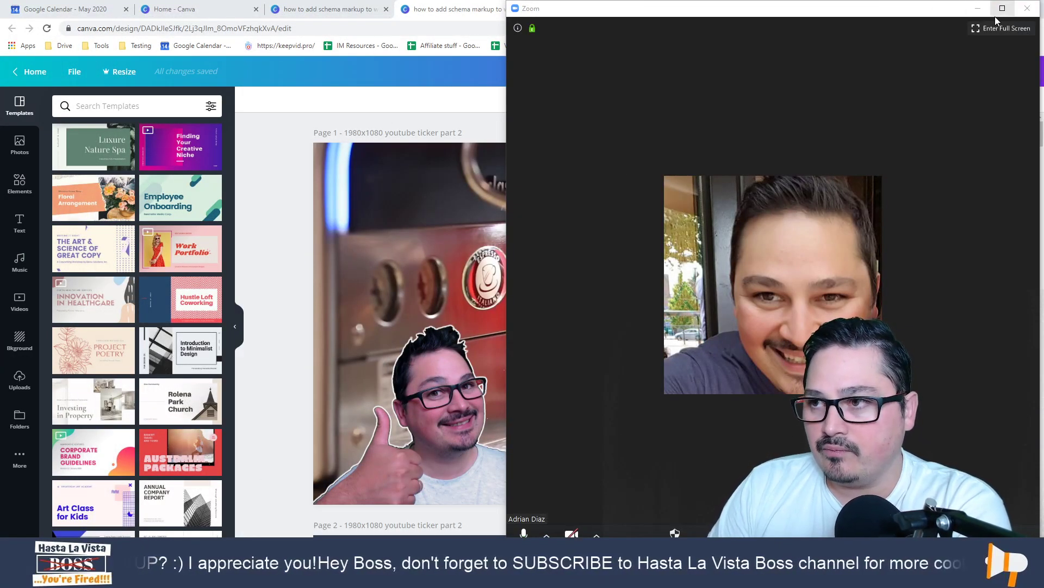
pyautogui.click(977, 9)
# - View Zoom's post-attendee page, then return to the Canva ticker design
pyautogui.click(598, 10)
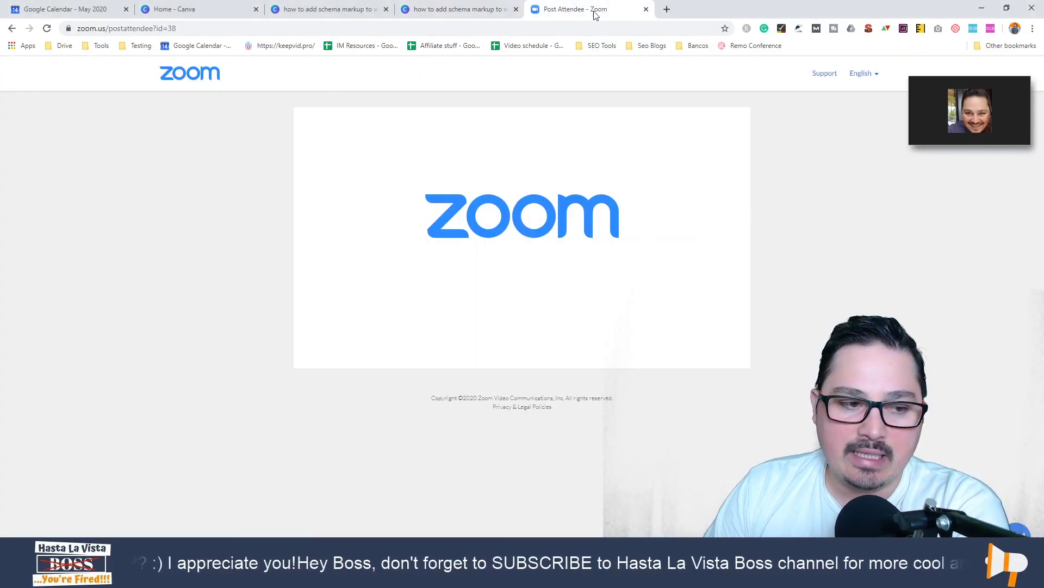
pyautogui.click(465, 10)
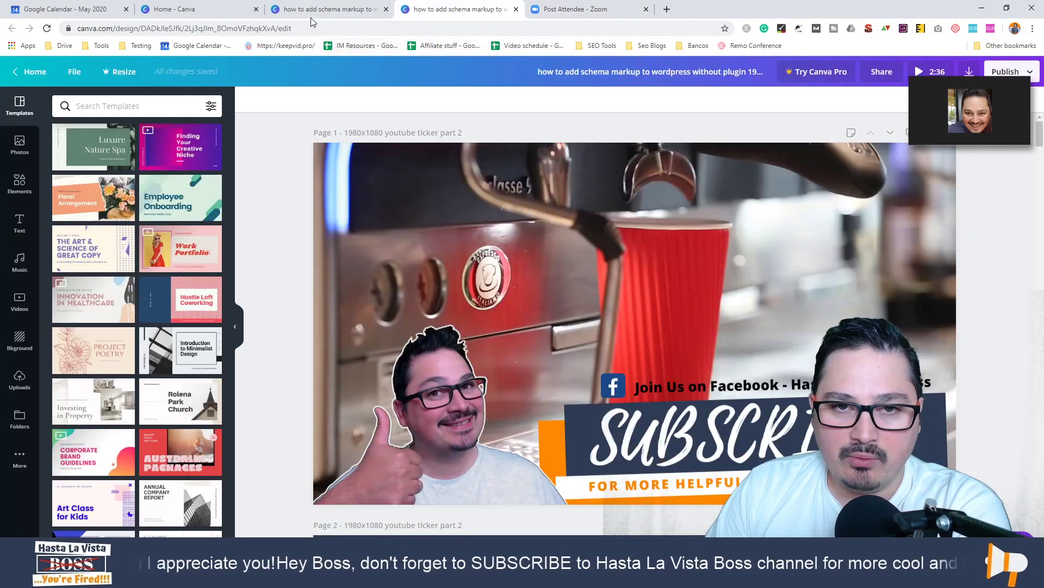